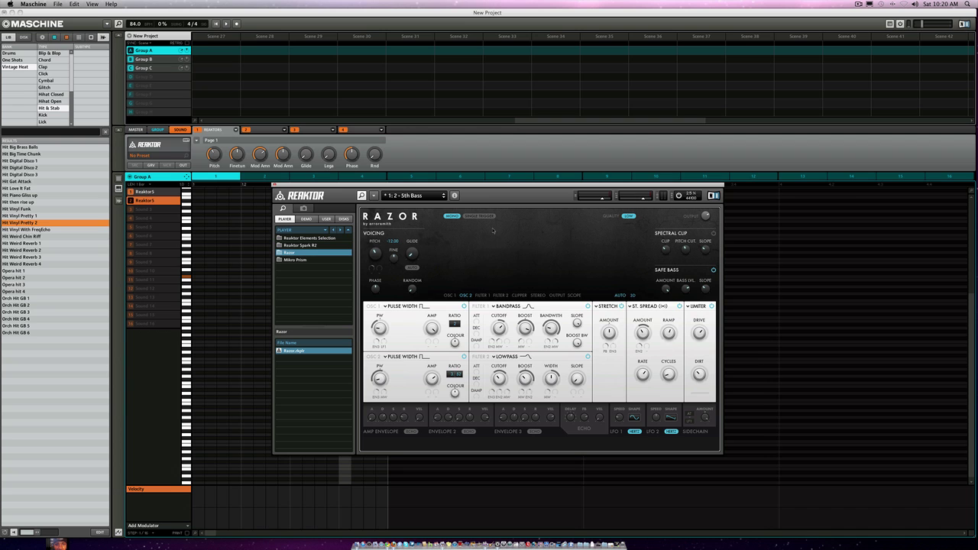
Reposition the Reaktor window and turn on Echo for the amp envelope, Envelope 2 and Envelope 3 of the 5th Bass preset
{"action": "mouse_move", "coordinate": [502, 186]}
{"action": "left_mouse_down"}
{"action": "mouse_move", "coordinate": [513, 208]}
{"action": "mouse_move", "coordinate": [501, 162]}
{"action": "mouse_move", "coordinate": [489, 181]}
{"action": "left_mouse_up"}
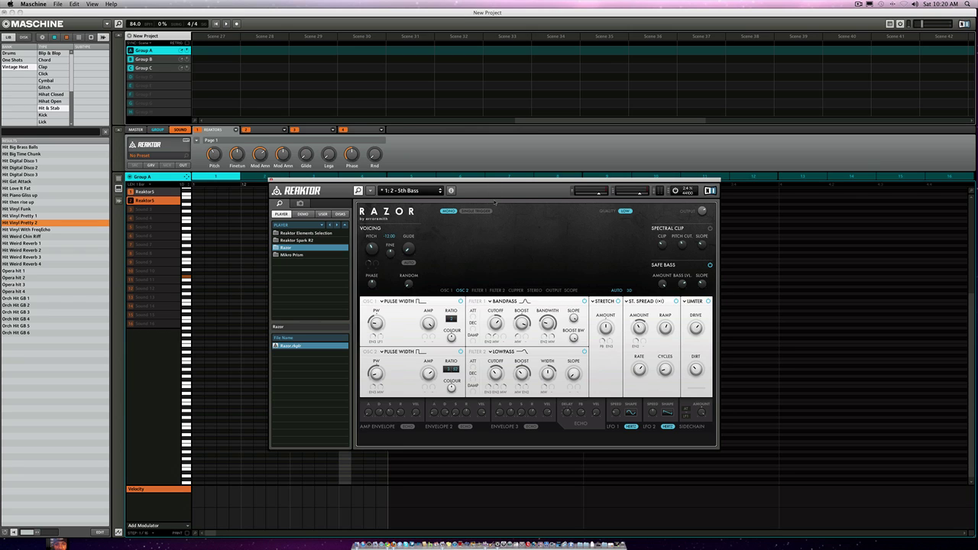
{"action": "left_click_drag", "start_coordinate": [505, 183], "coordinate": [505, 180]}
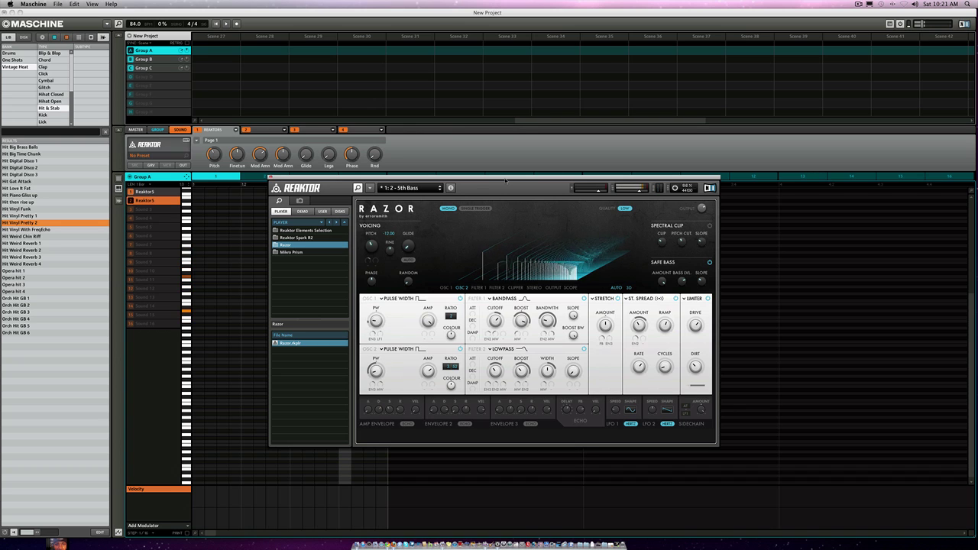
{"action": "left_click", "coordinate": [411, 424]}
{"action": "left_click", "coordinate": [464, 424]}
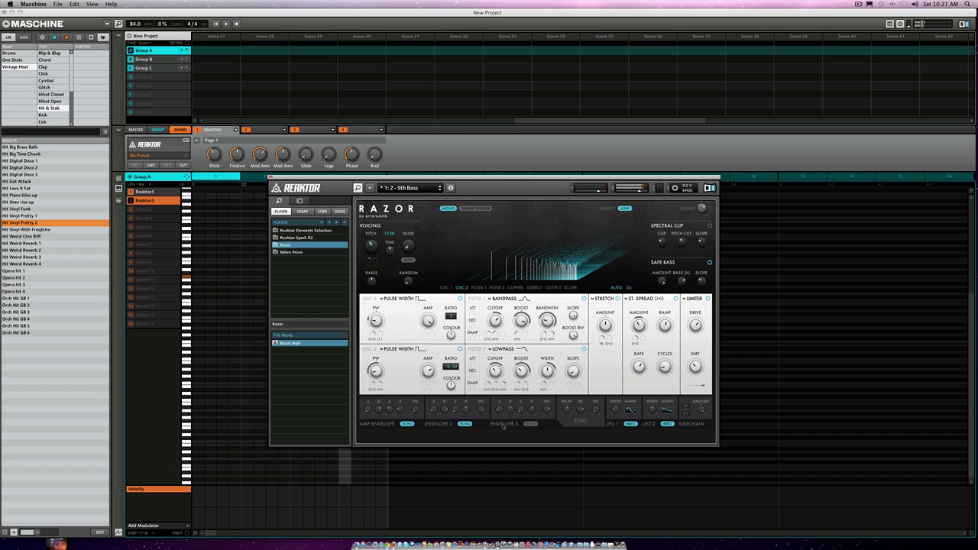
{"action": "left_click", "coordinate": [530, 424]}
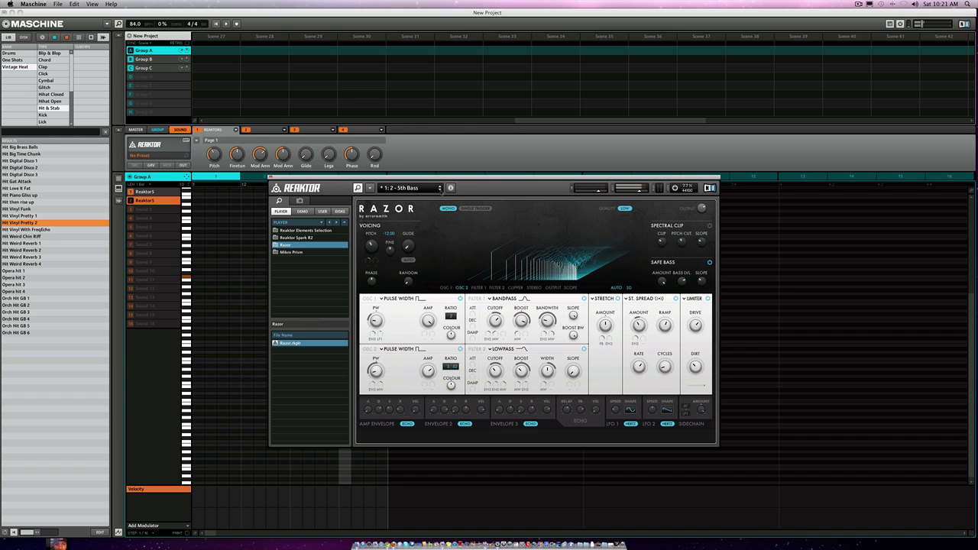
Enable Single Trigger for the 5th Bass preset and switch its voicing to Poly and back to Mono
{"action": "left_click", "coordinate": [481, 210]}
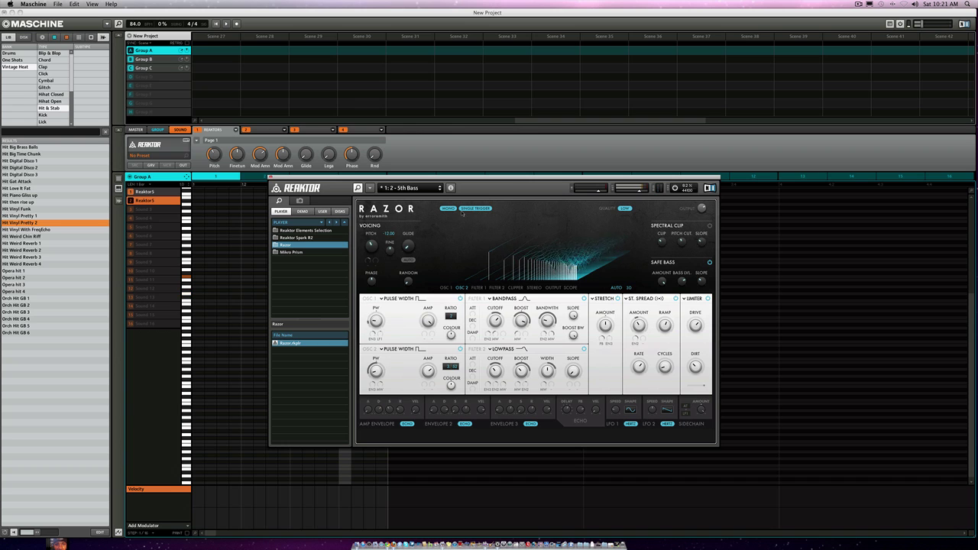
{"action": "left_click", "coordinate": [449, 208]}
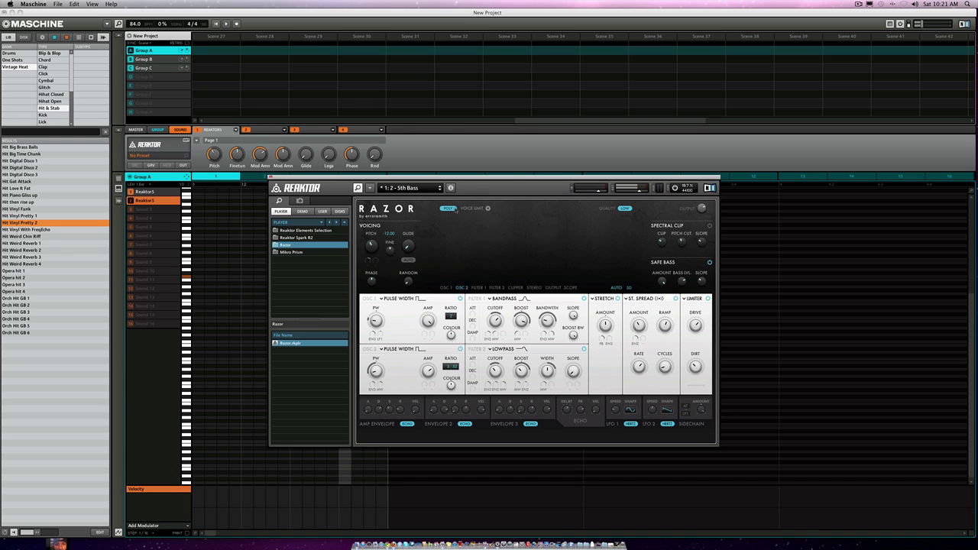
{"action": "left_click", "coordinate": [451, 209]}
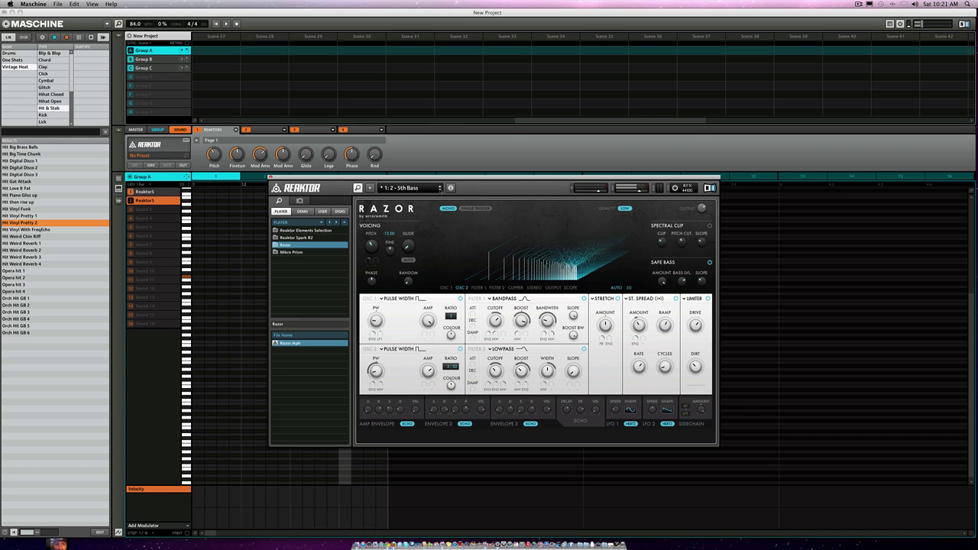
Step forward through the Razor presets, auditioning sounds such as Munchkin, Black Olive and Hardvox, until CrystalPad is loaded
{"action": "left_click", "coordinate": [440, 190]}
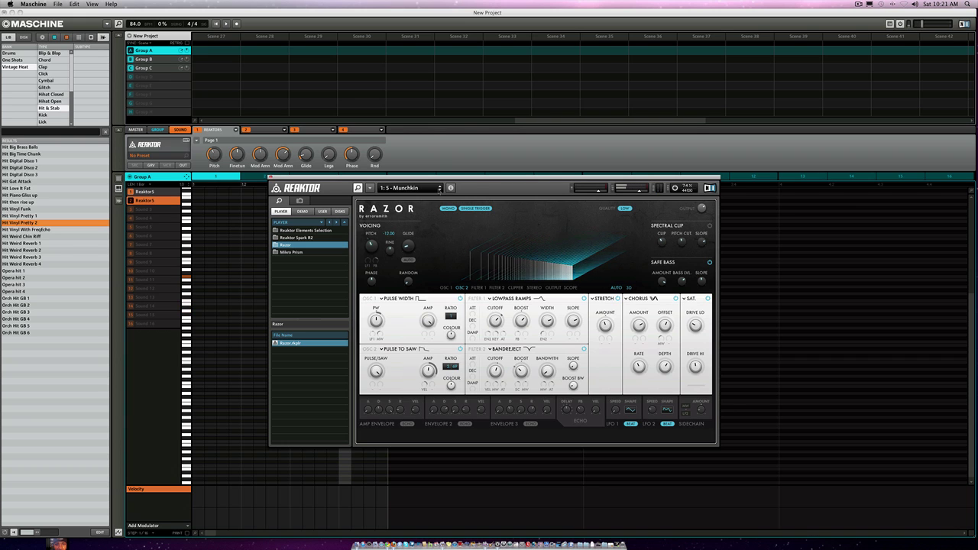
{"action": "left_click", "coordinate": [442, 191]}
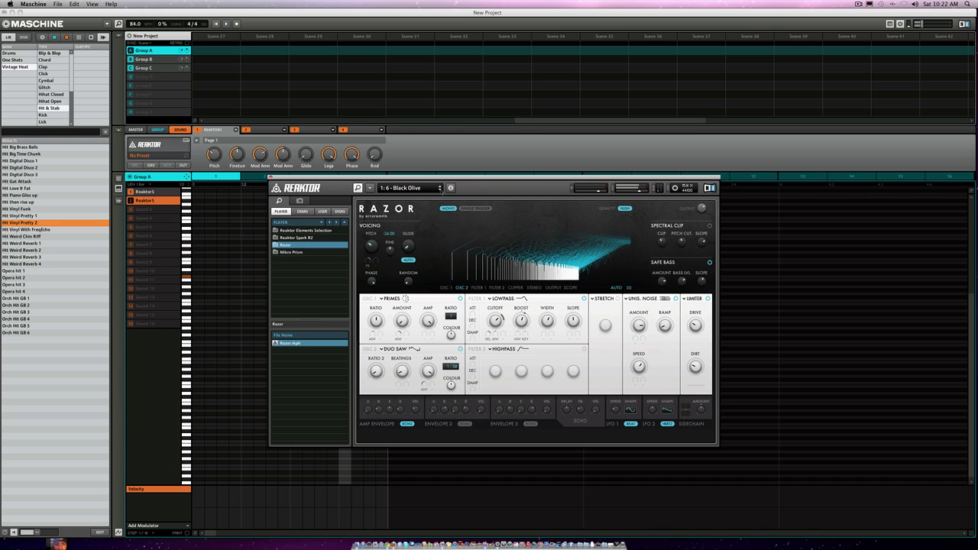
{"action": "left_click", "coordinate": [440, 190]}
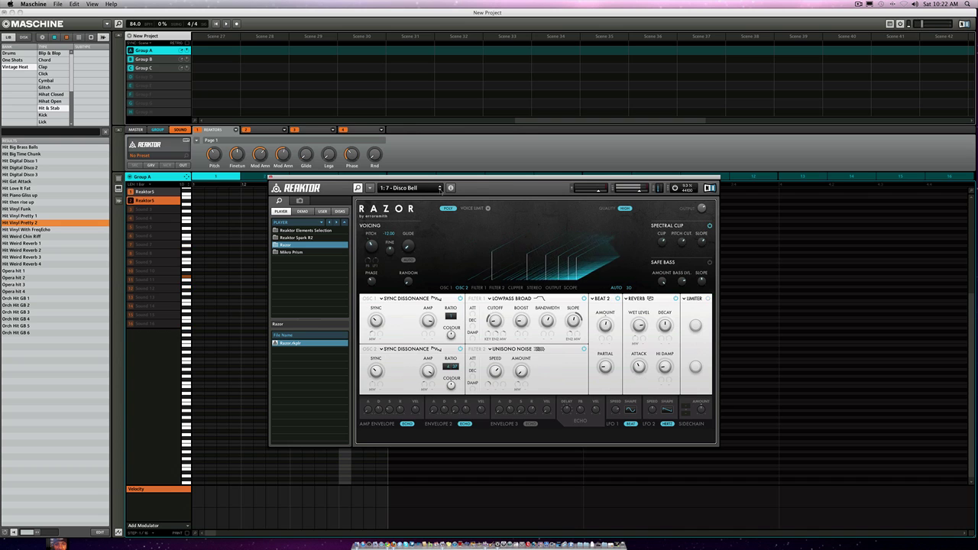
{"action": "left_click", "coordinate": [440, 189]}
{"action": "left_click", "coordinate": [440, 190]}
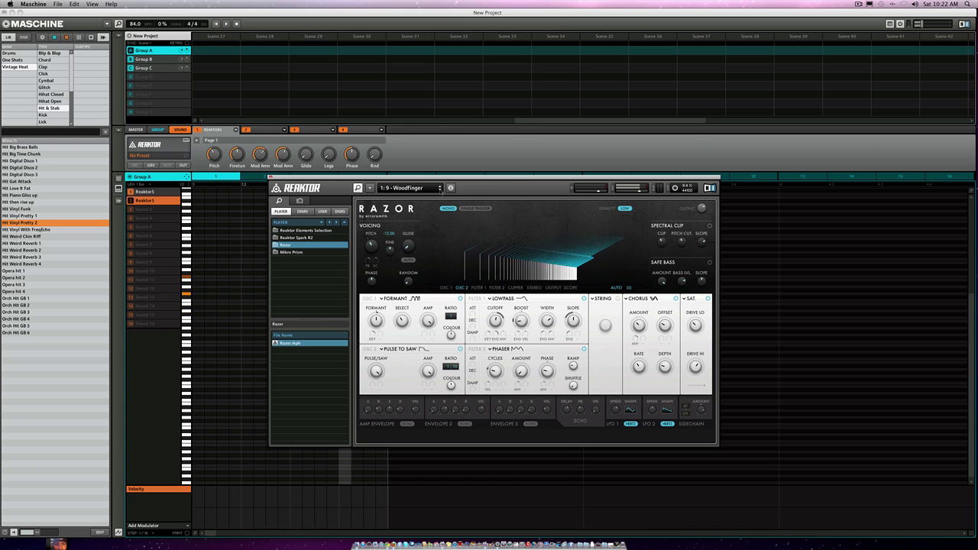
{"action": "left_click", "coordinate": [440, 190]}
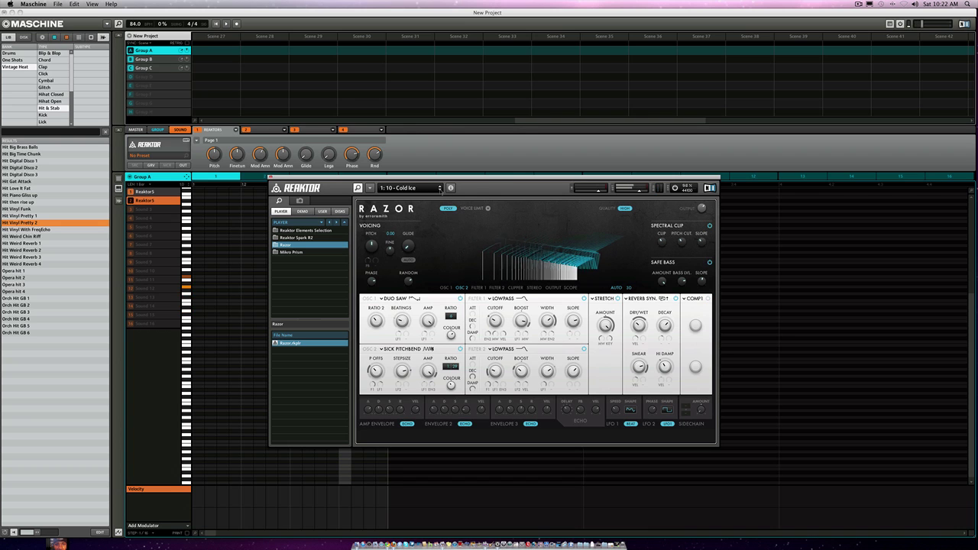
{"action": "left_click", "coordinate": [440, 190]}
{"action": "left_click", "coordinate": [440, 189]}
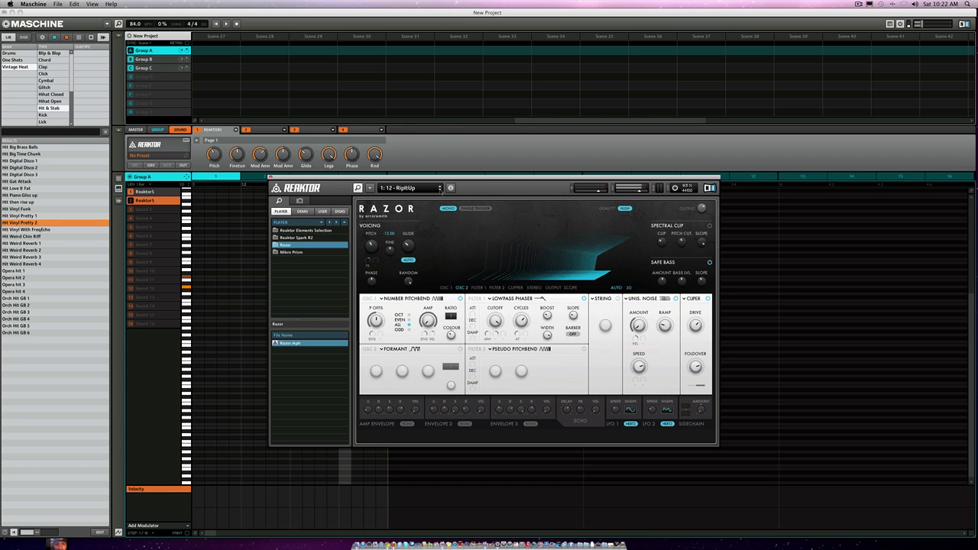
{"action": "left_click", "coordinate": [440, 190]}
{"action": "left_click", "coordinate": [440, 190]}
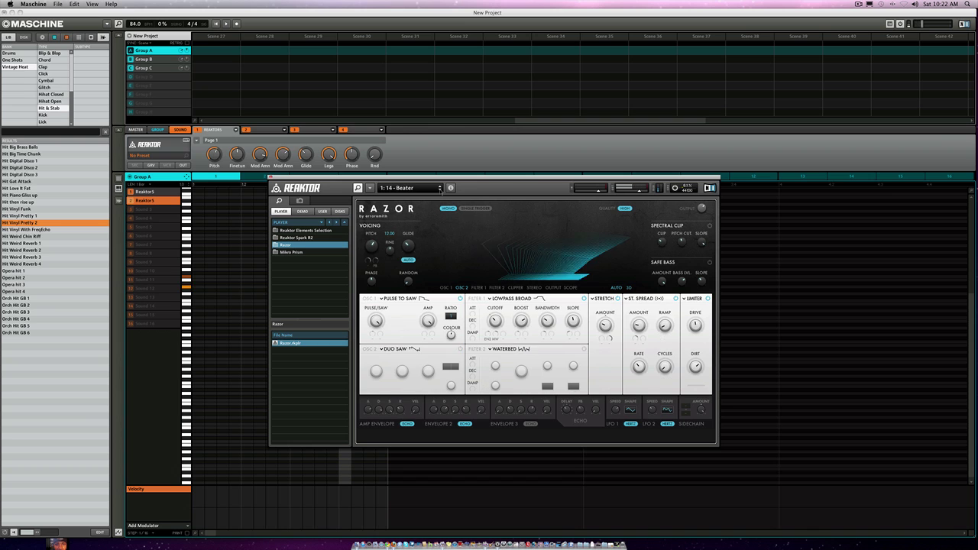
{"action": "left_click", "coordinate": [440, 189]}
{"action": "left_click", "coordinate": [440, 189]}
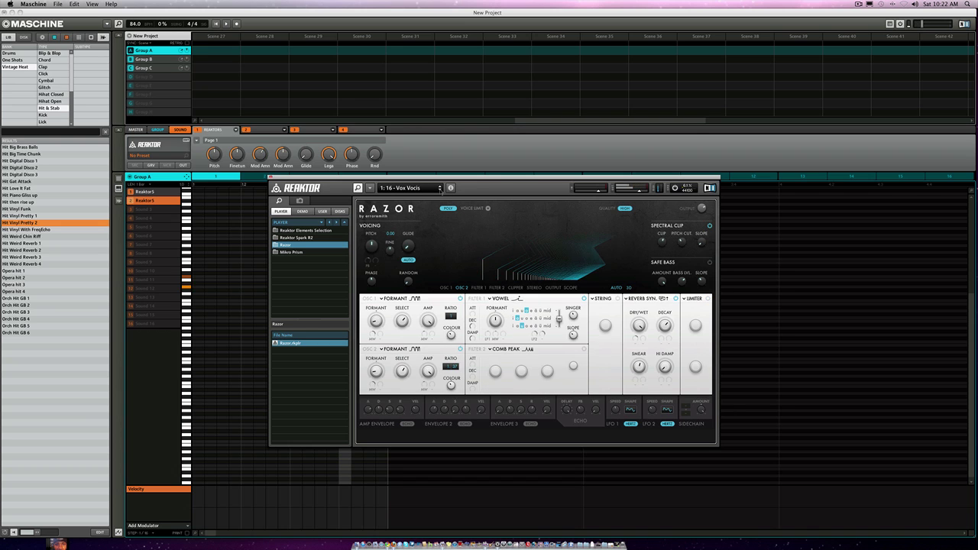
{"action": "left_click", "coordinate": [440, 189]}
{"action": "left_click", "coordinate": [440, 189]}
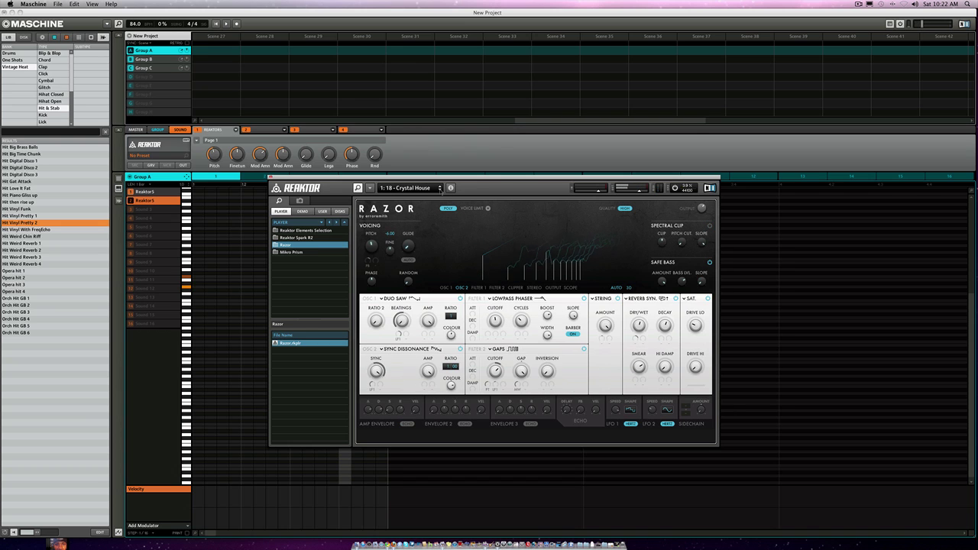
{"action": "left_click", "coordinate": [440, 190]}
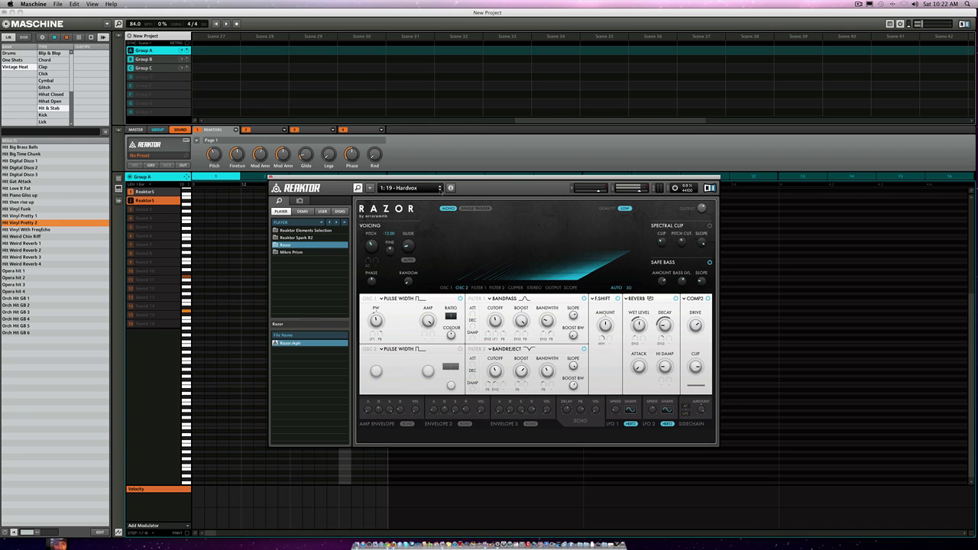
{"action": "left_click", "coordinate": [440, 189]}
{"action": "left_click", "coordinate": [440, 189]}
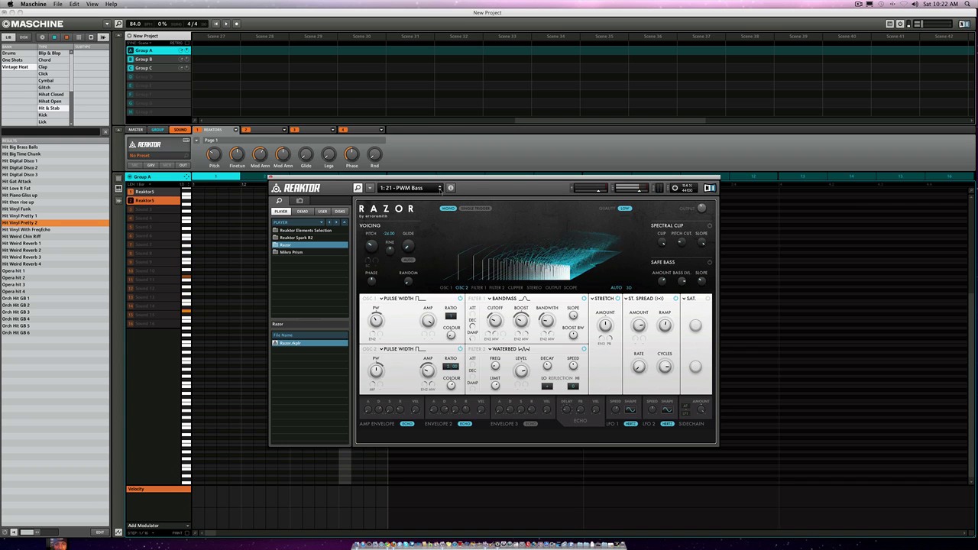
{"action": "left_click", "coordinate": [440, 189]}
{"action": "left_click", "coordinate": [440, 189]}
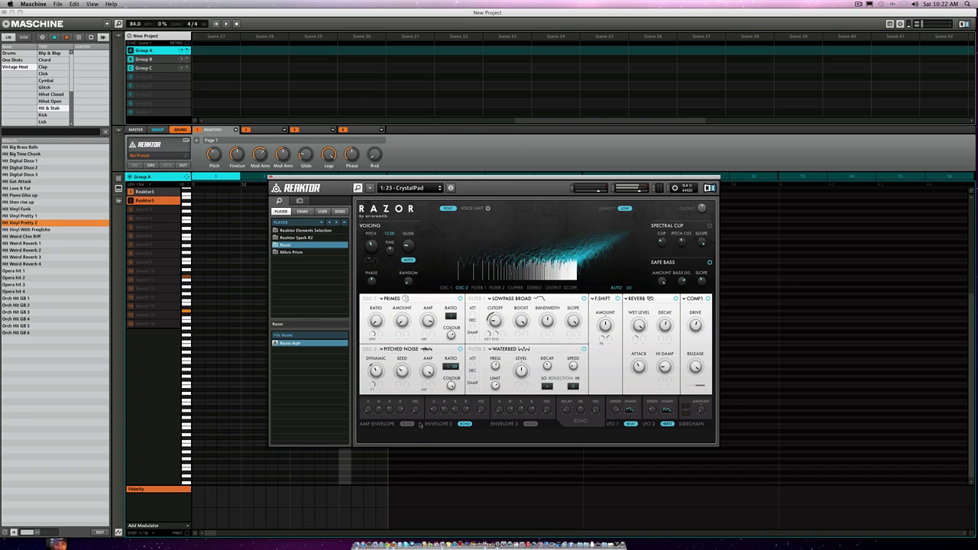
Turn on Echo for the amp envelope, Envelope 2 and Envelope 3 of the CrystalPad preset
{"action": "left_click", "coordinate": [464, 423]}
{"action": "left_click", "coordinate": [407, 423]}
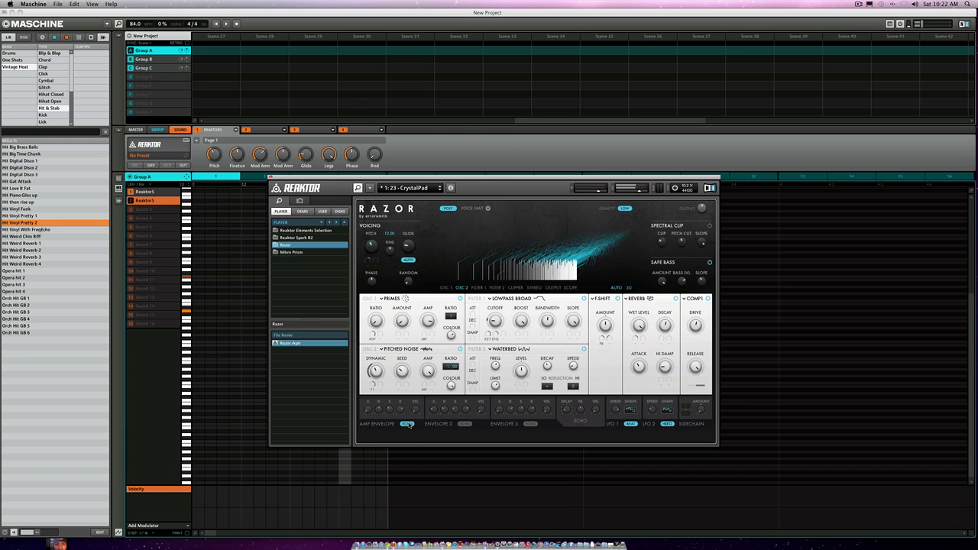
{"action": "left_click", "coordinate": [465, 424]}
{"action": "left_click", "coordinate": [531, 424]}
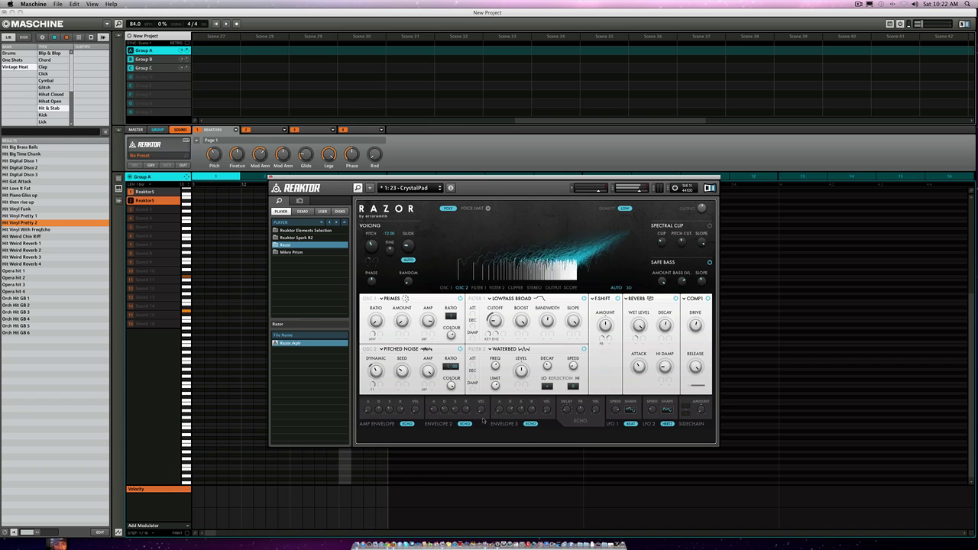
Turn Echo back off for Envelope 3, Envelope 2 and the amp envelope of the CrystalPad preset
{"action": "left_click", "coordinate": [531, 424]}
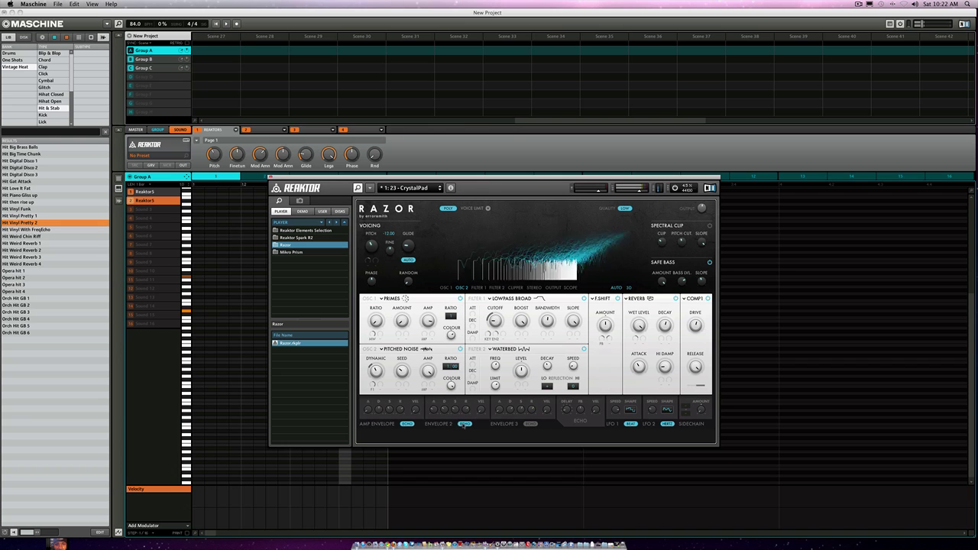
{"action": "left_click", "coordinate": [465, 423]}
{"action": "left_click", "coordinate": [407, 423]}
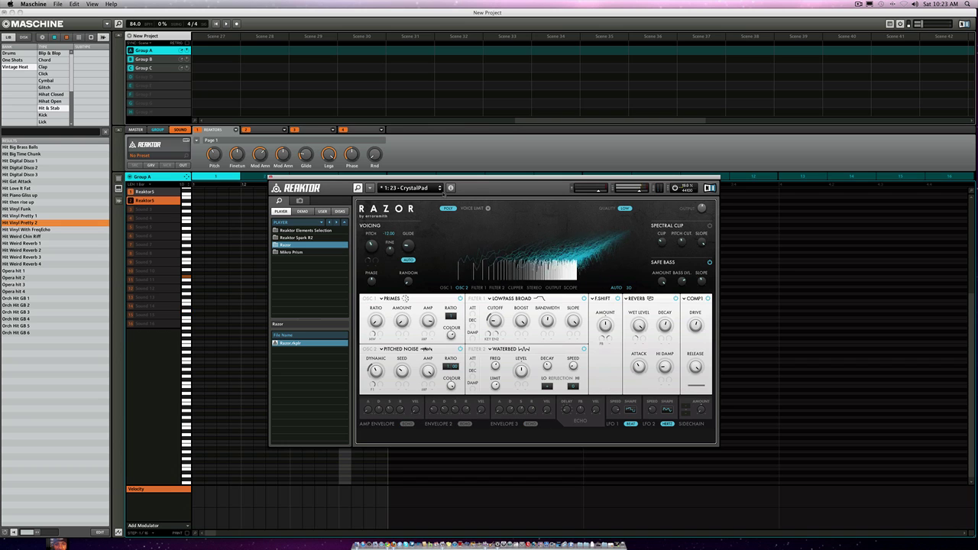
Advance through the Falling Beauty preset to Eternal Grace and reposition the Reaktor window
{"action": "left_click", "coordinate": [440, 189]}
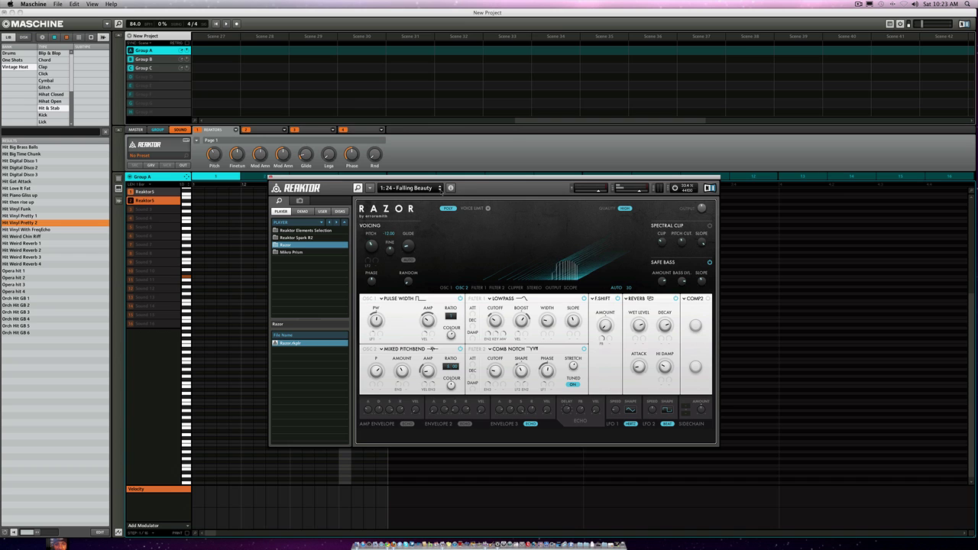
{"action": "left_click", "coordinate": [440, 190]}
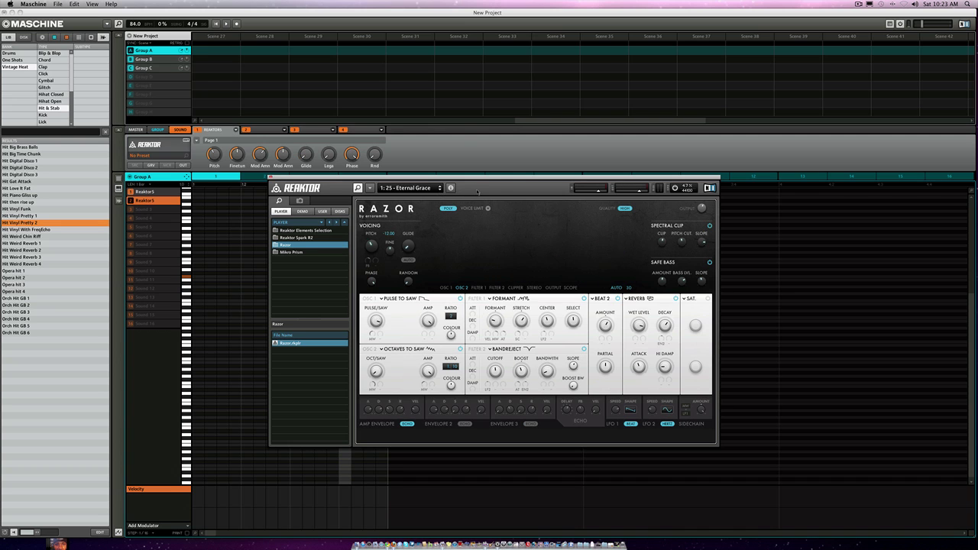
{"action": "mouse_move", "coordinate": [498, 179]}
{"action": "left_mouse_down"}
{"action": "mouse_move", "coordinate": [515, 226]}
{"action": "mouse_move", "coordinate": [520, 192]}
{"action": "mouse_move", "coordinate": [512, 186]}
{"action": "left_mouse_up"}
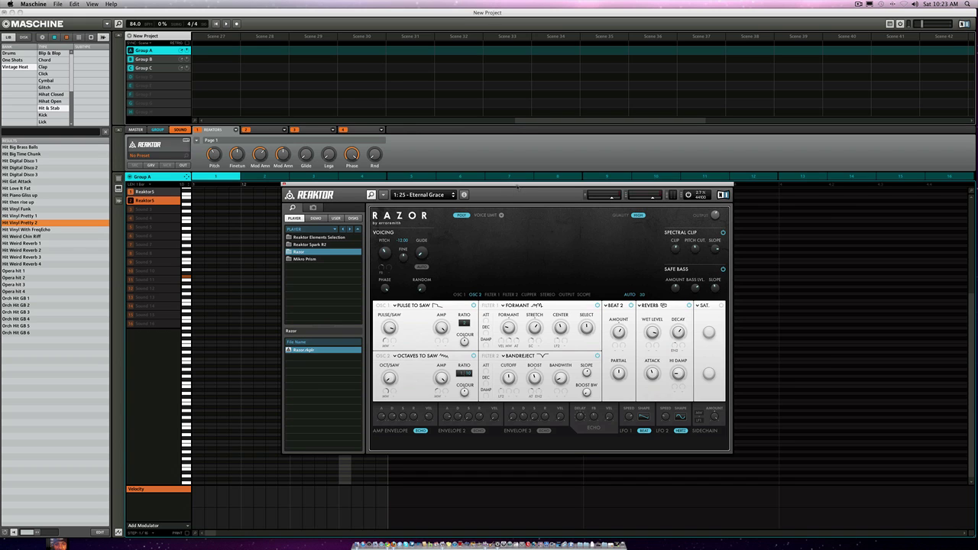
{"action": "mouse_move", "coordinate": [518, 186]}
{"action": "left_mouse_down"}
{"action": "mouse_move", "coordinate": [524, 221]}
{"action": "mouse_move", "coordinate": [523, 185]}
{"action": "left_mouse_up"}
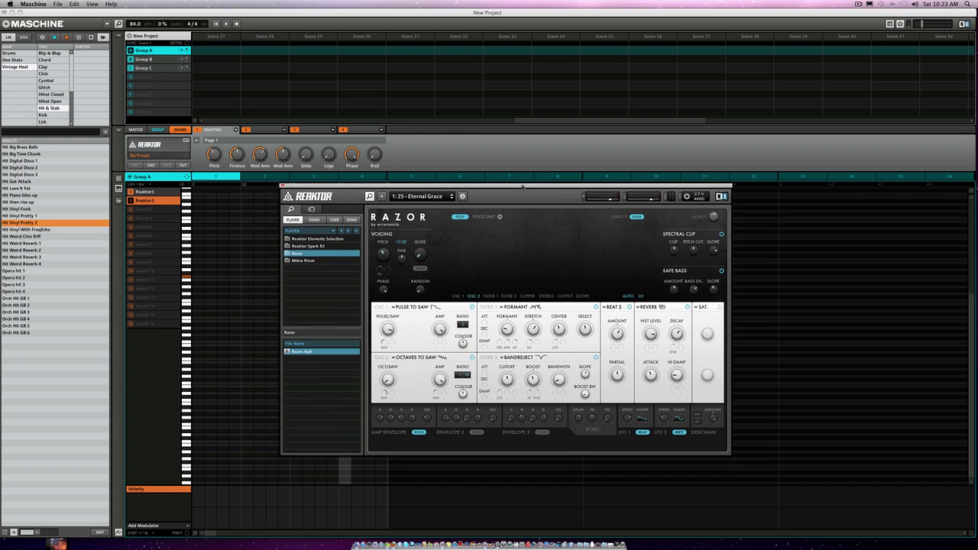